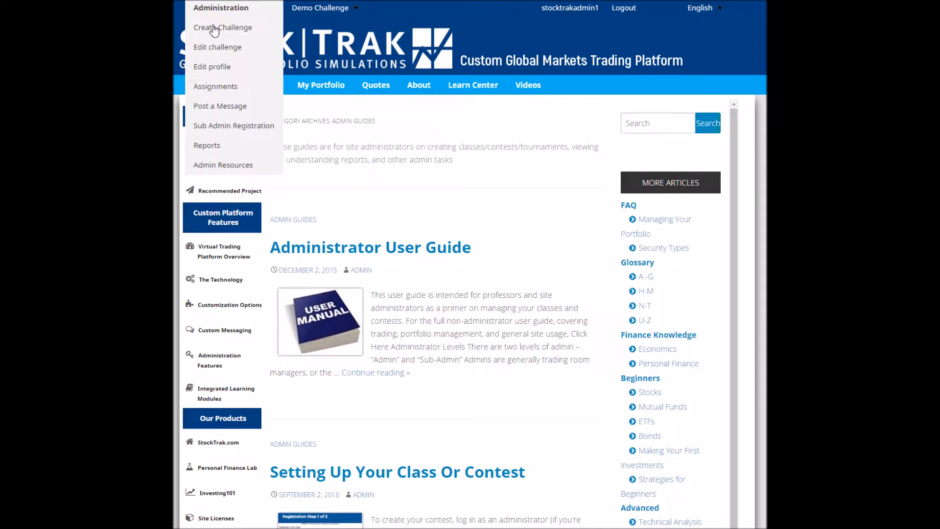
Open the Create Challenge form from the Administration menu
left_click(214, 30)
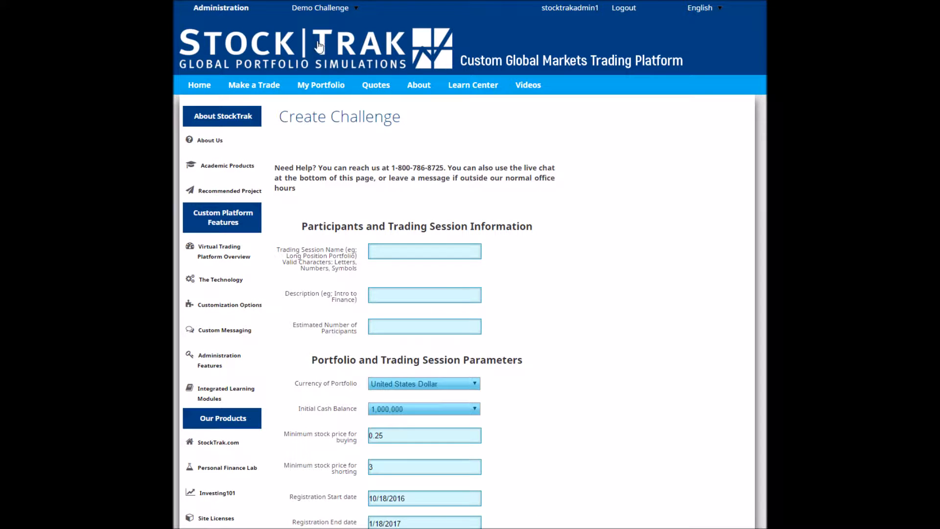
Name the session 'My Fall Class', describe it as the instructor's fall class, and expect 12 participants
left_click(426, 250)
type("My Fall Class")
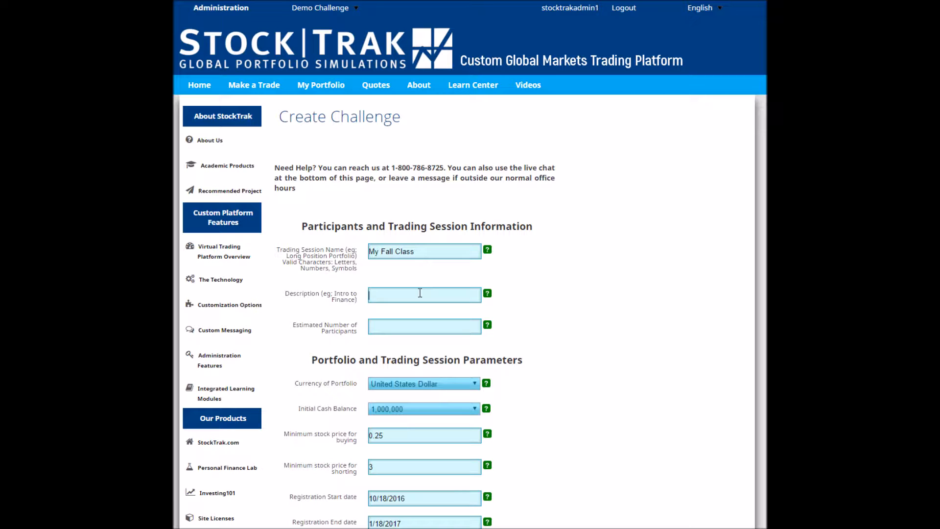
type("Kevin Smith's Ball Class")
key("Tab")
type("12")
scroll(426, 326, "down", 3)
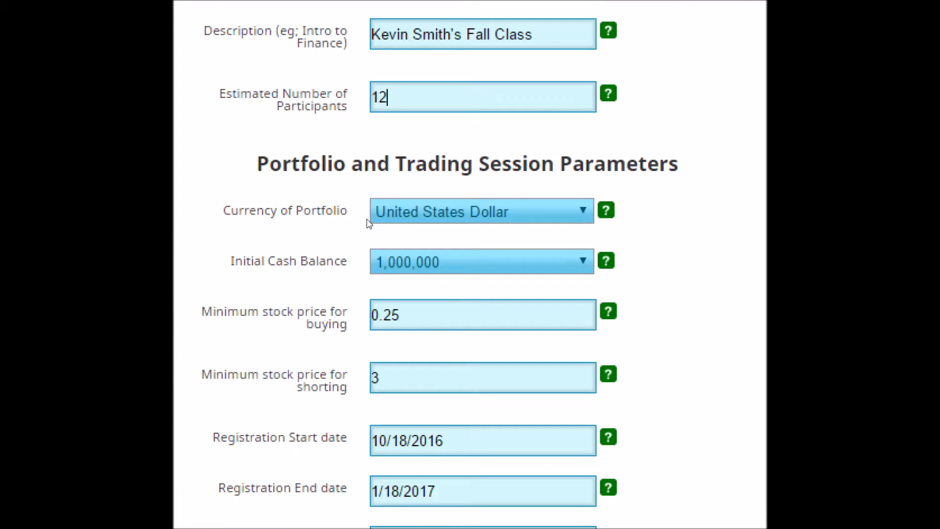
left_click(368, 219)
left_click_drag(366, 189, 633, 225)
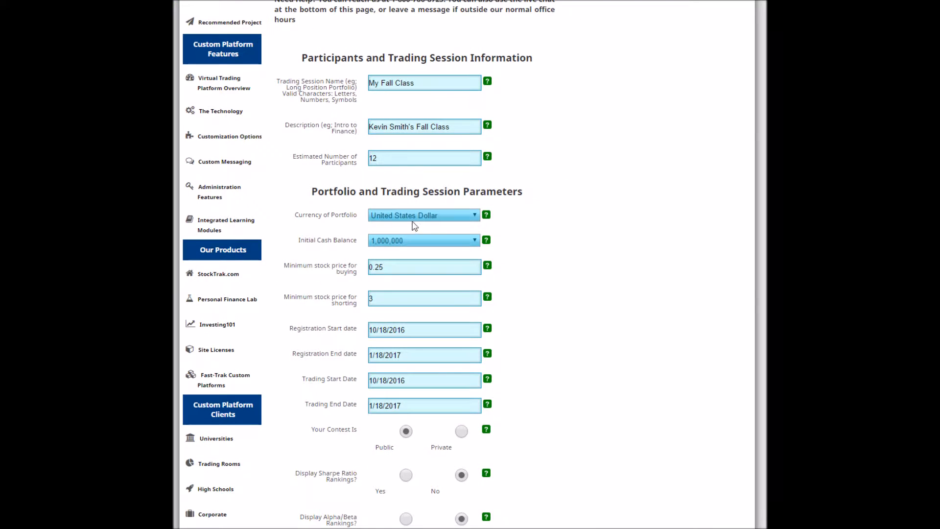
left_click(457, 218)
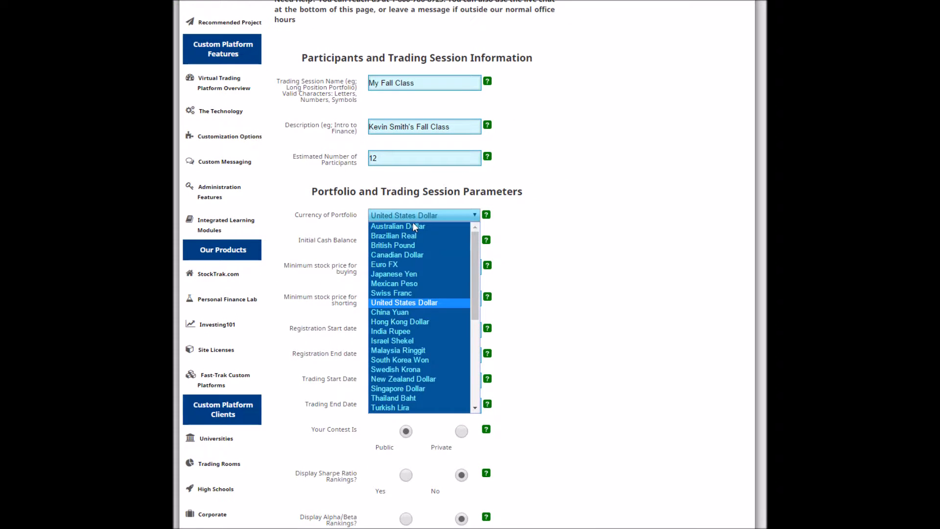
left_click(410, 304)
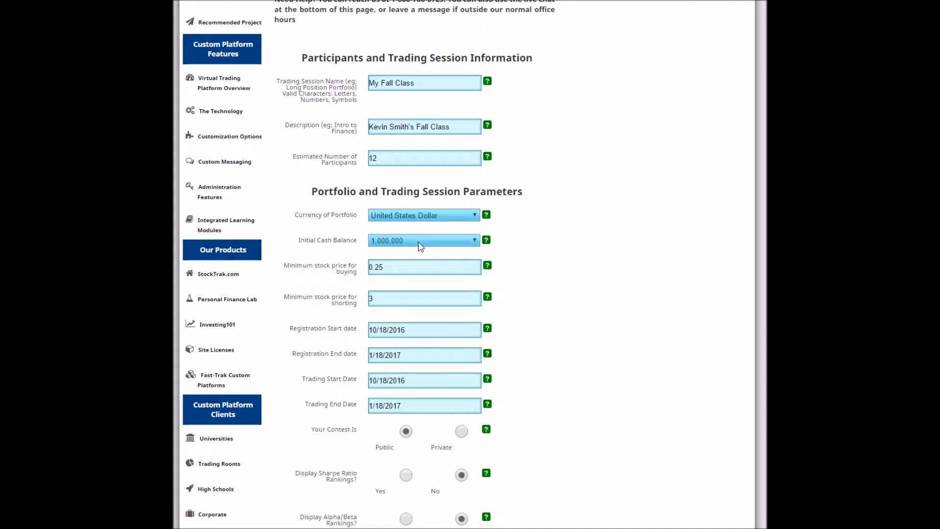
left_click(469, 244)
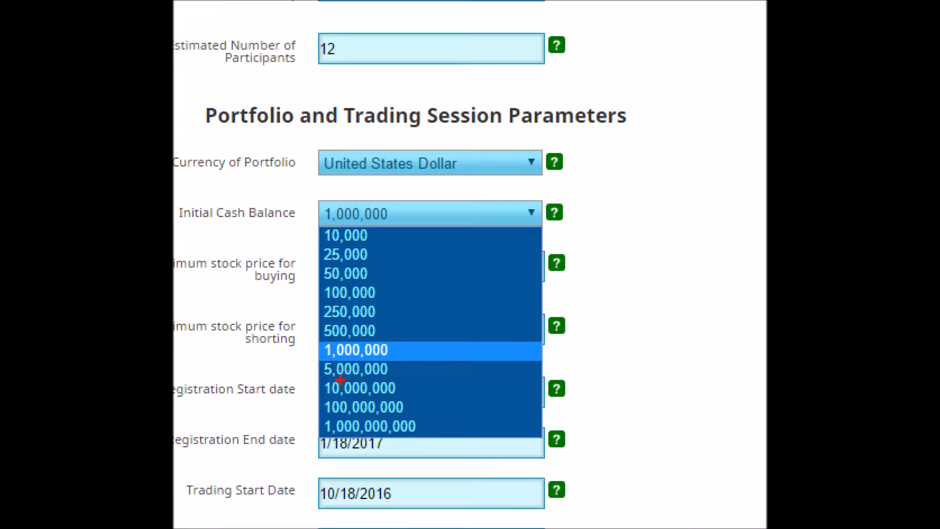
key("Escape")
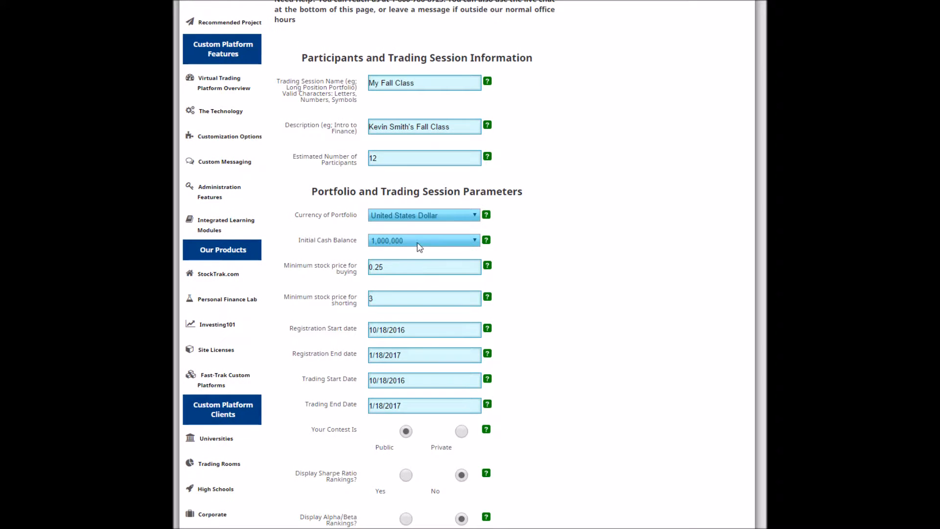
left_click(393, 244)
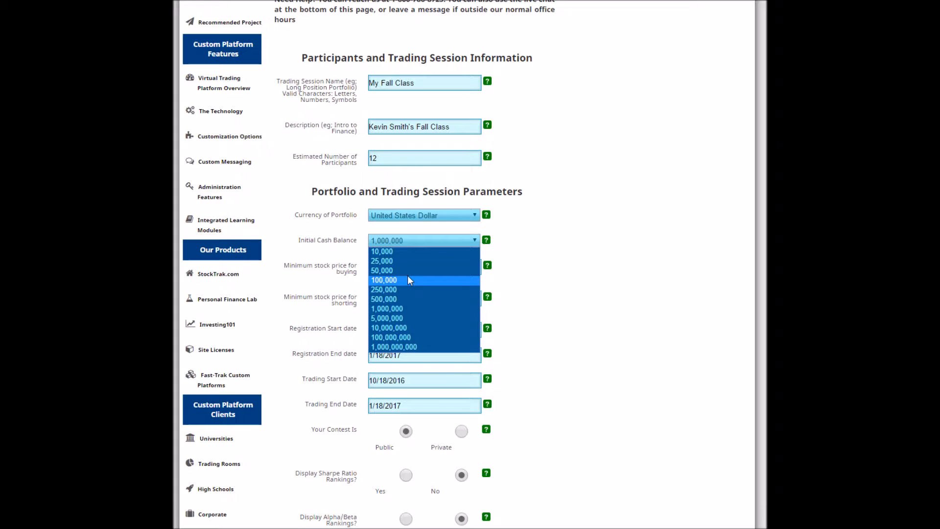
left_click(326, 257)
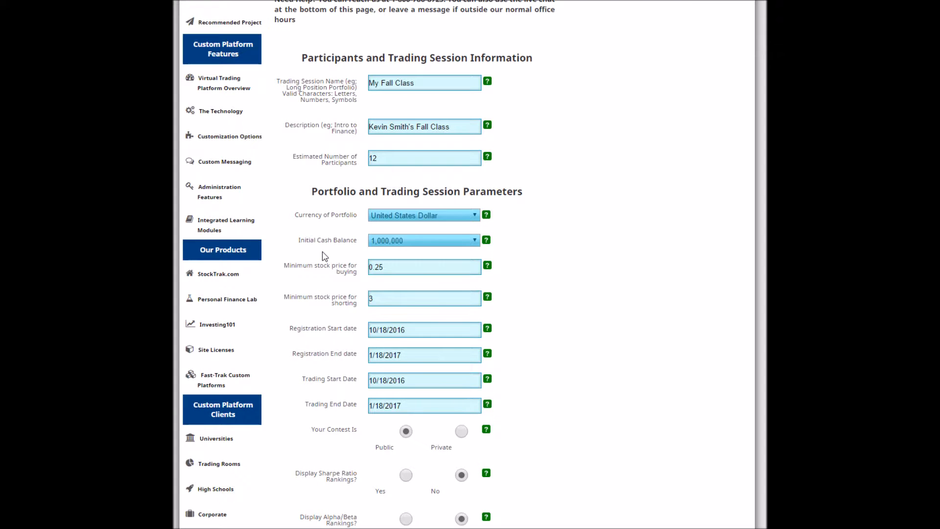
scroll(324, 255, "down", 1)
scroll(324, 256, "down", 2)
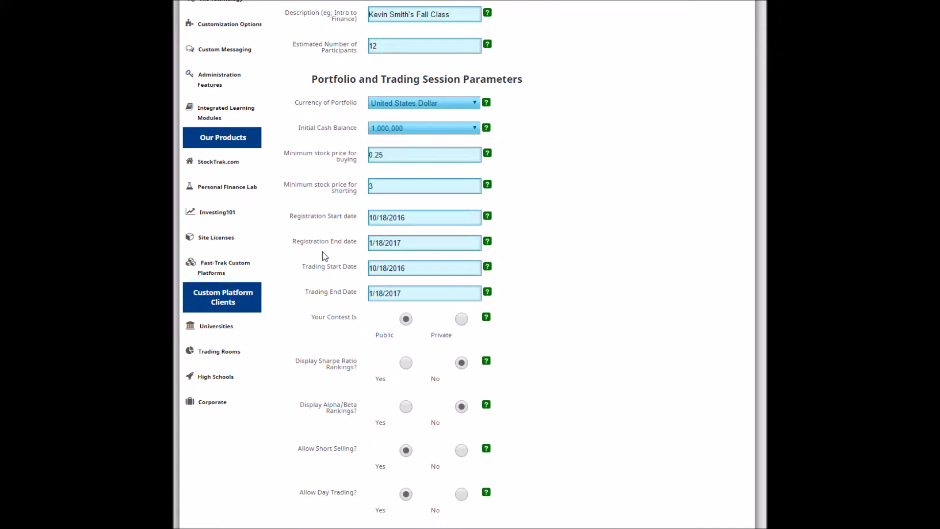
left_click(290, 149)
mouse_move(272, 139)
left_mouse_down()
mouse_move(607, 195)
mouse_move(703, 190)
left_mouse_up()
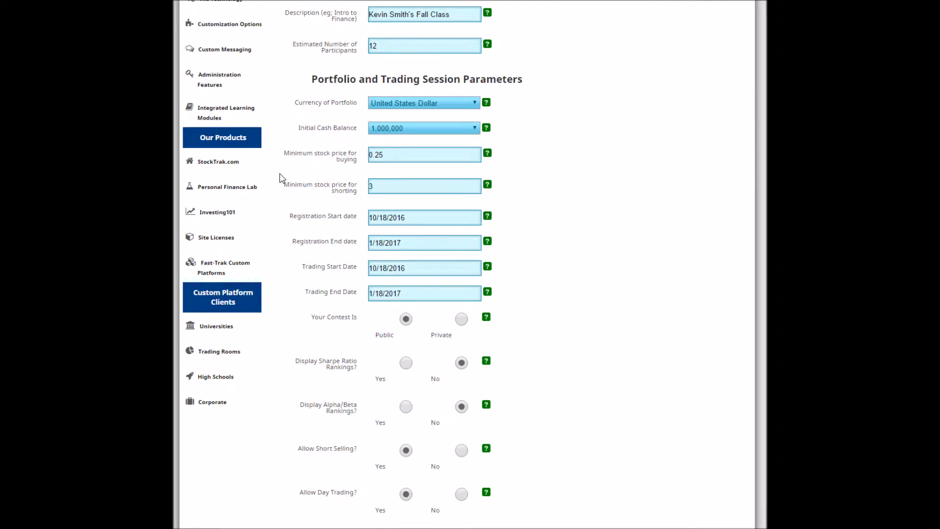
left_click_drag(277, 174, 443, 202)
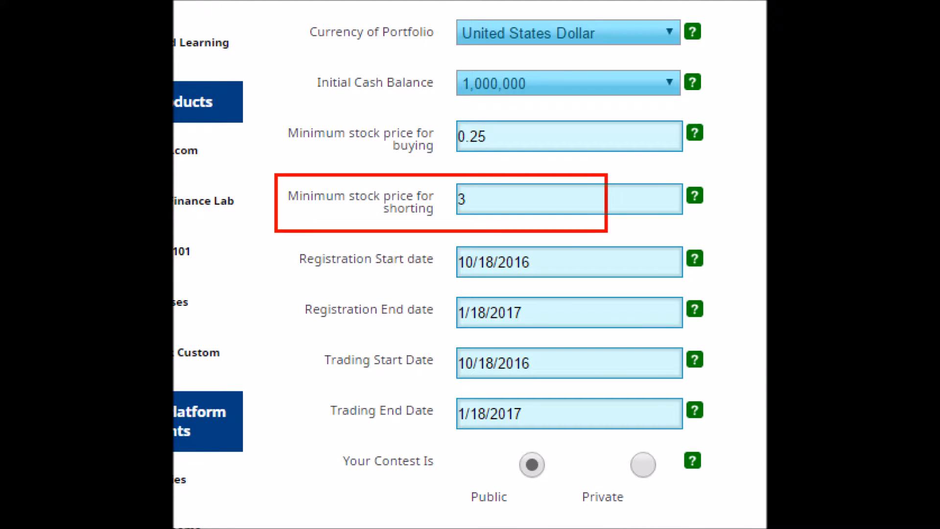
mouse_move(607, 231)
left_mouse_down()
mouse_move(748, 235)
mouse_move(726, 226)
left_mouse_up()
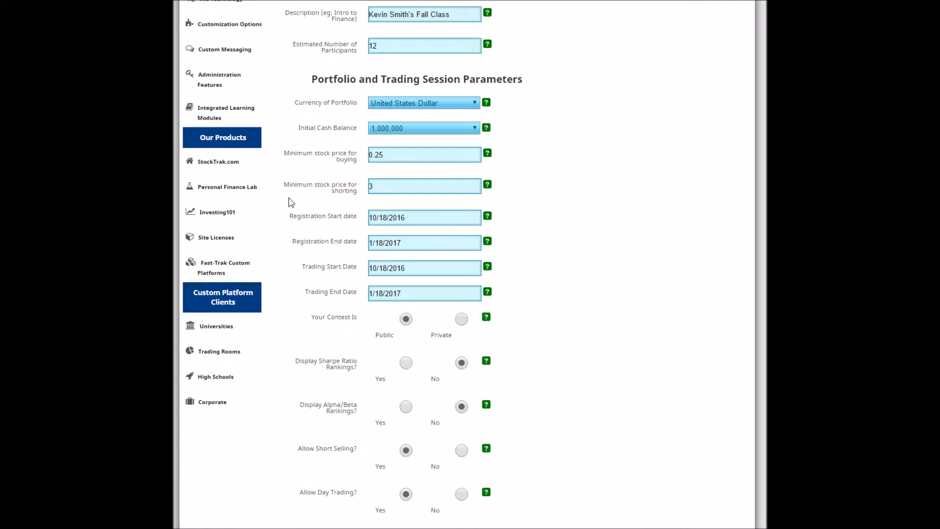
scroll(291, 202, "down", 1)
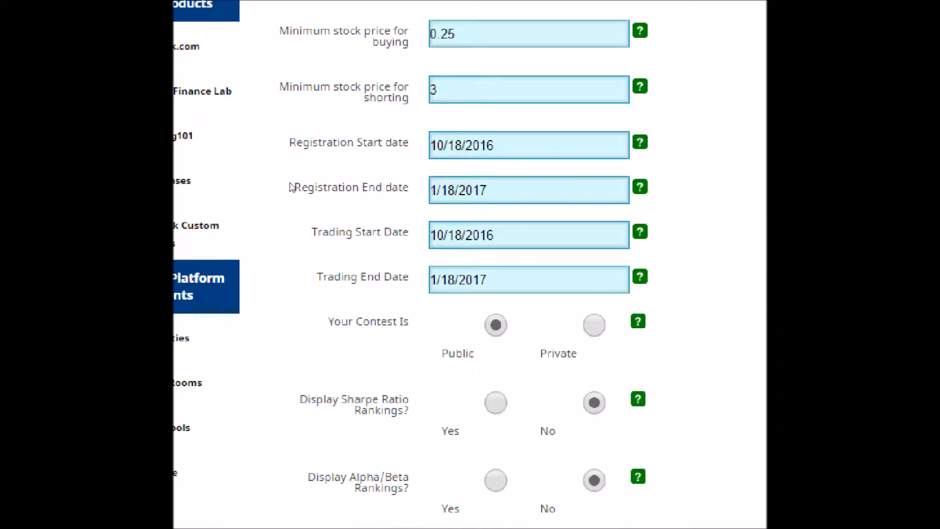
mouse_move(271, 106)
left_mouse_down()
mouse_move(618, 232)
mouse_move(742, 223)
mouse_move(730, 221)
left_mouse_up()
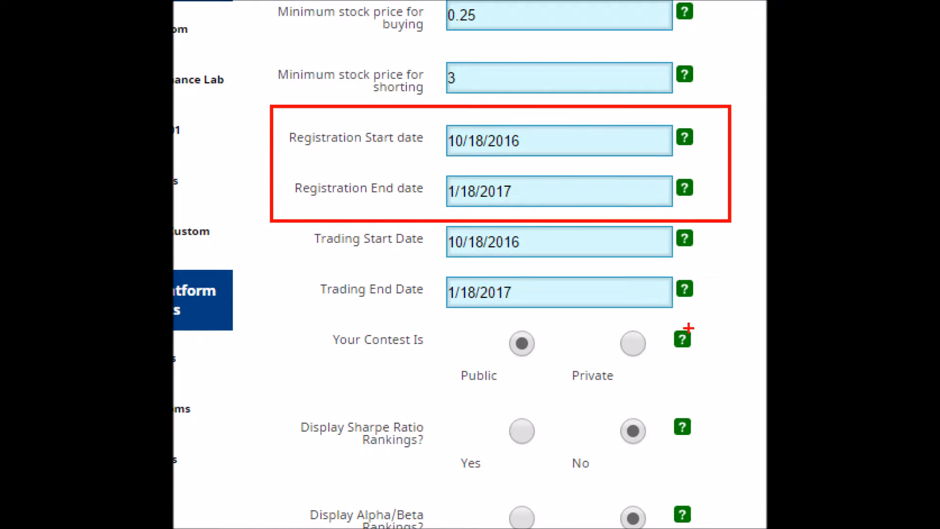
mouse_move(719, 317)
left_mouse_down()
mouse_move(416, 222)
mouse_move(306, 218)
left_mouse_up()
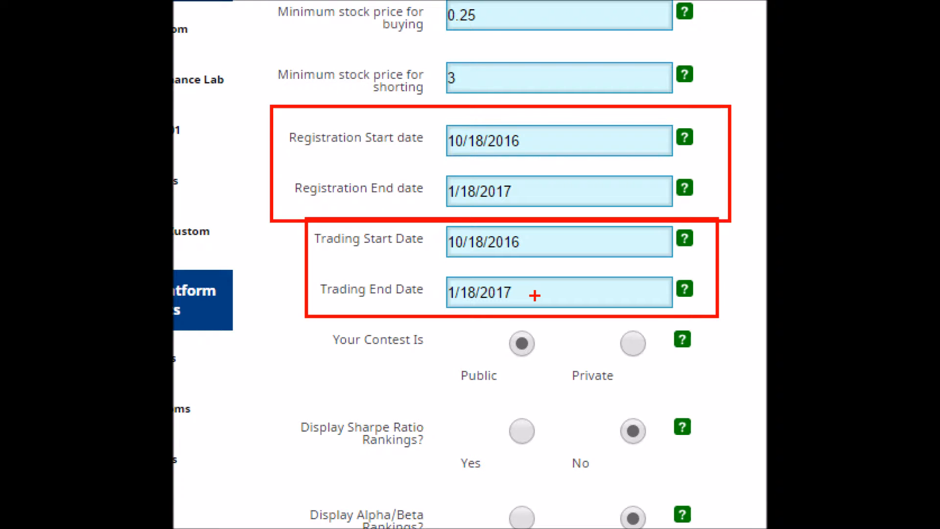
scroll(338, 247, "down", 2)
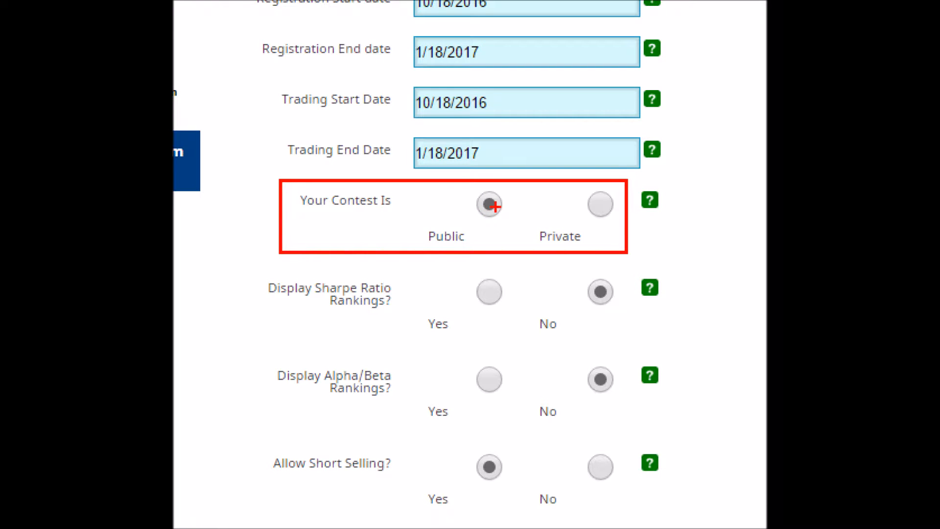
left_click(600, 204)
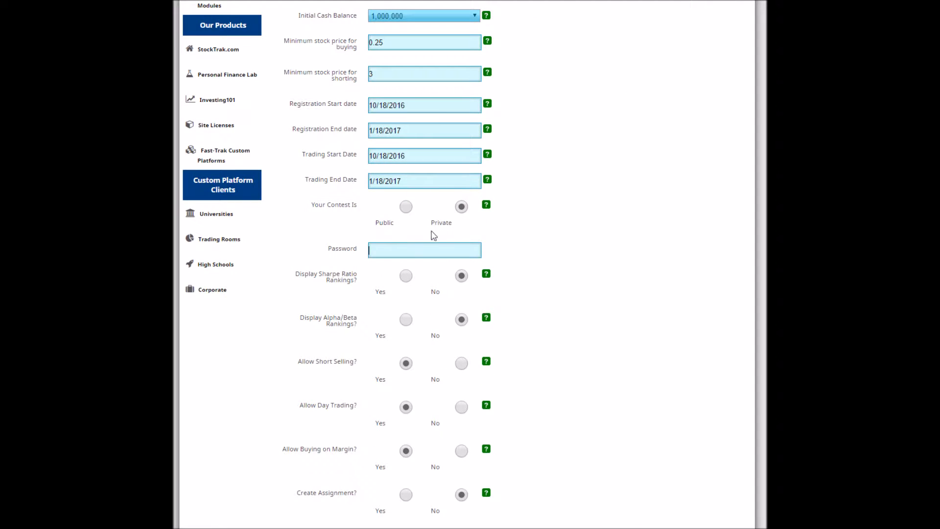
type("test")
left_click(406, 208)
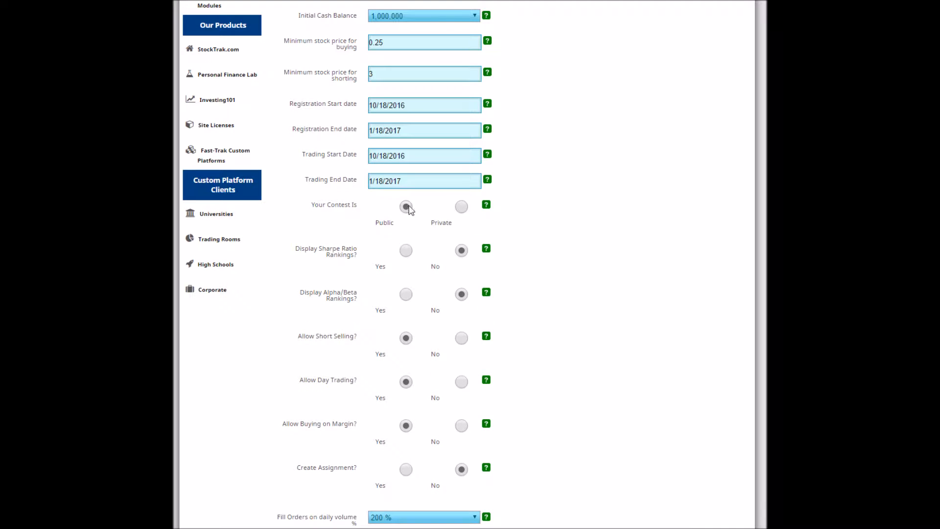
scroll(406, 239, "down", 1)
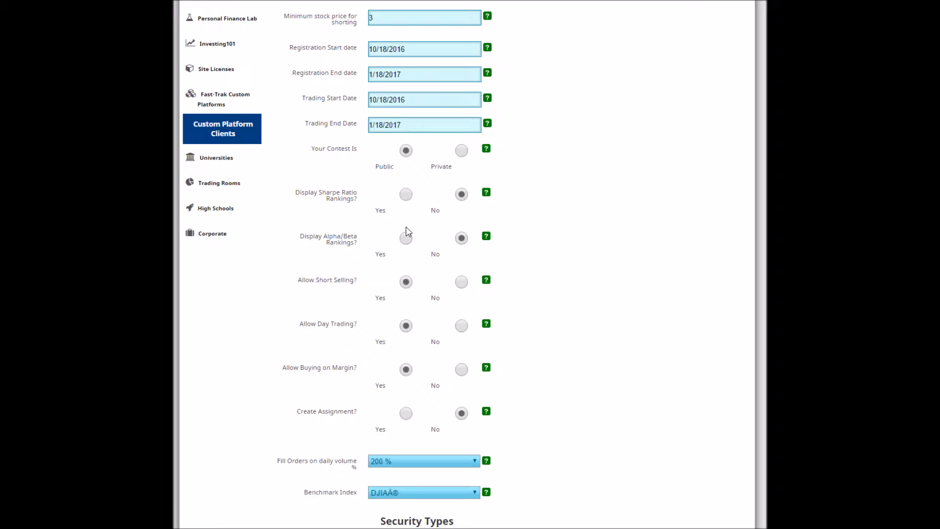
scroll(409, 253, "down", 1)
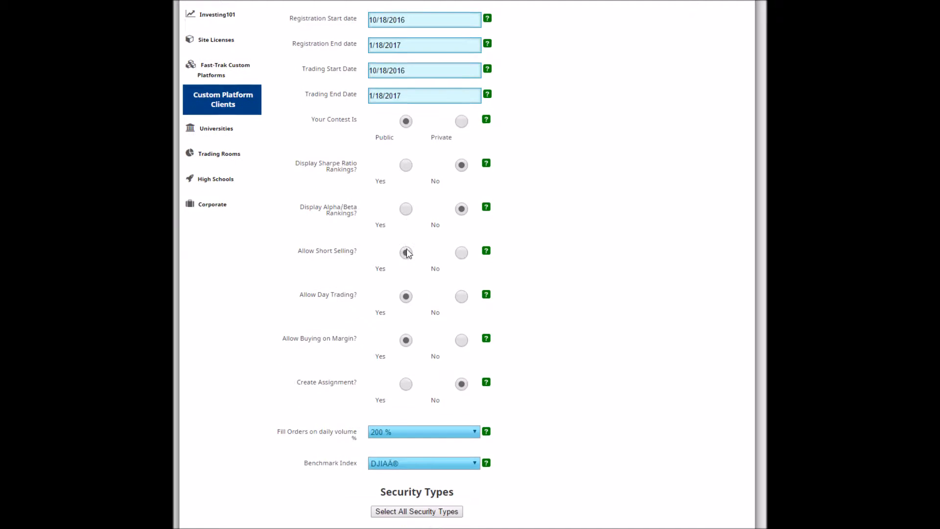
scroll(408, 253, "down", 1)
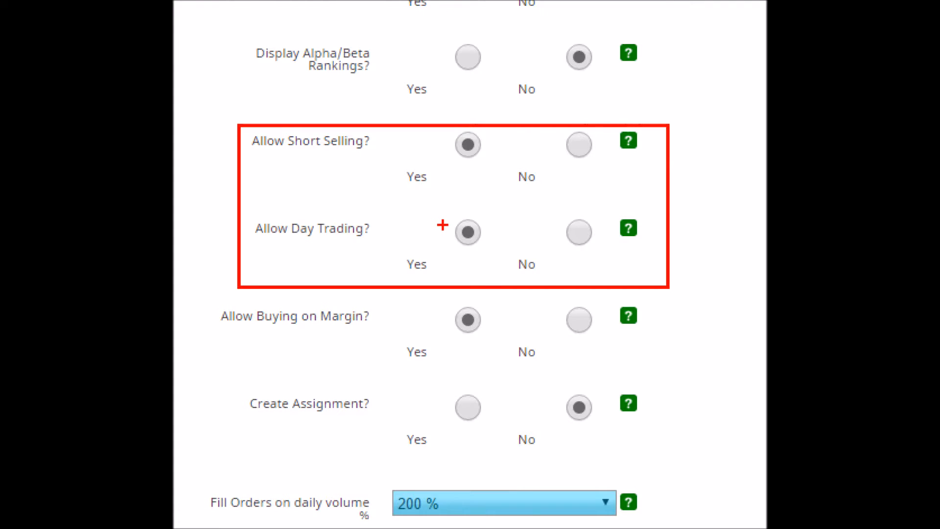
scroll(362, 249, "down", 2)
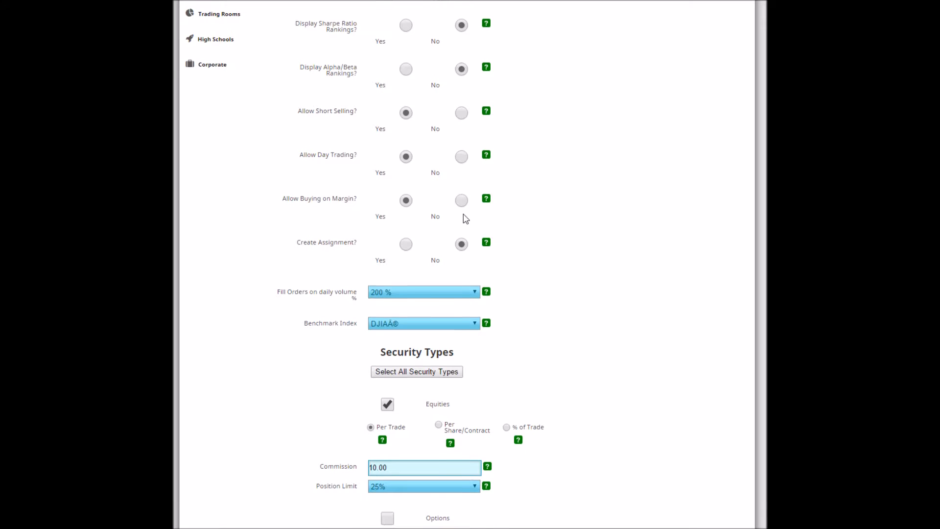
scroll(466, 220, "down", 1)
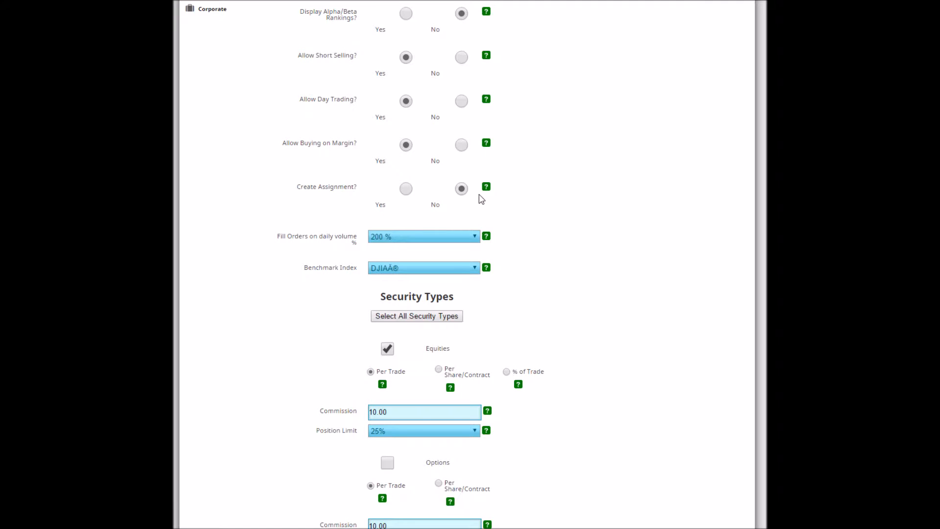
scroll(481, 198, "down", 1)
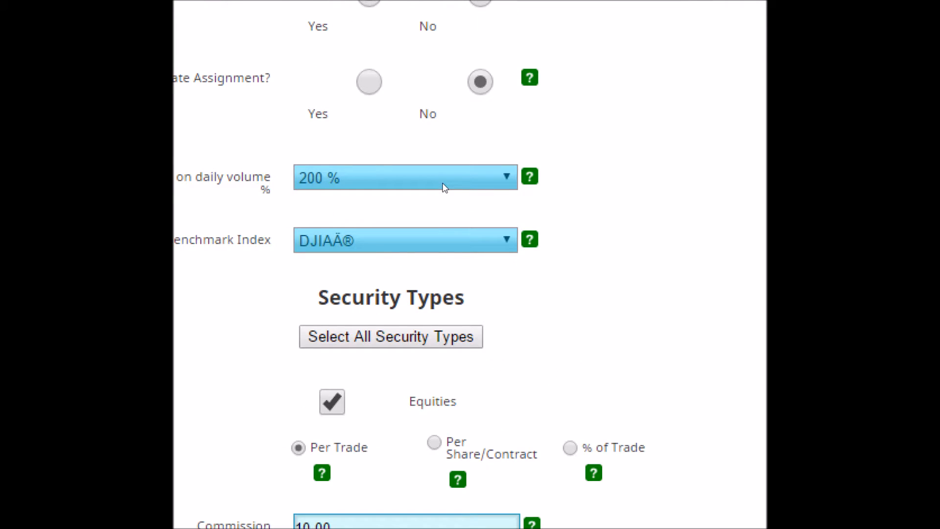
left_click(445, 187)
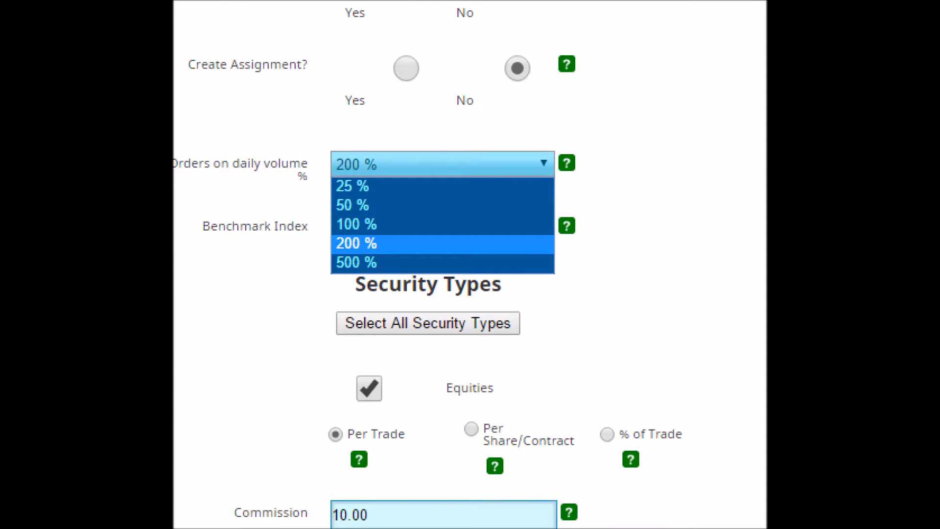
key("Escape")
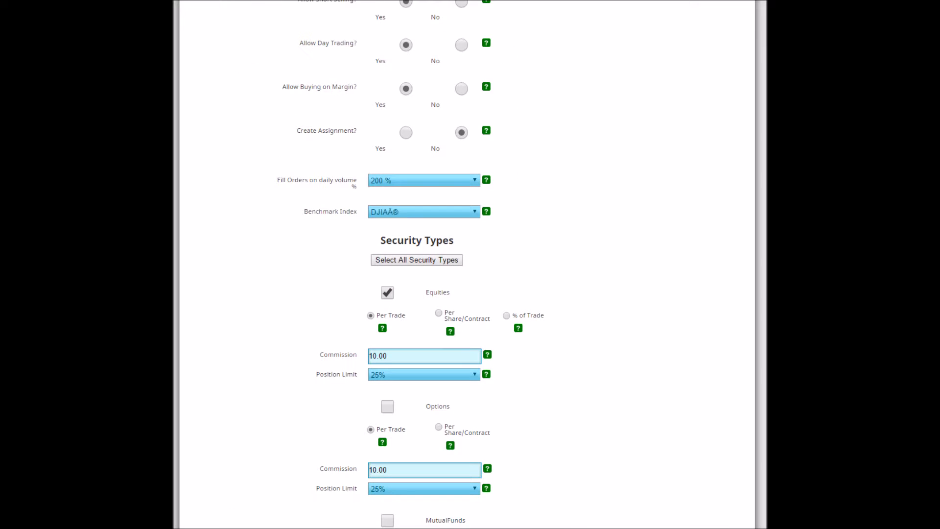
left_click(426, 180)
left_click(405, 207)
left_click(475, 182)
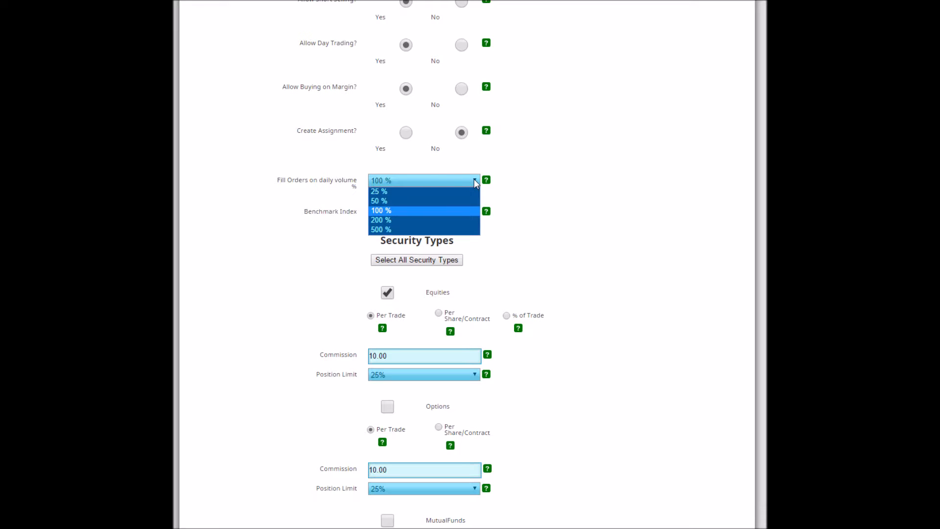
left_click(393, 219)
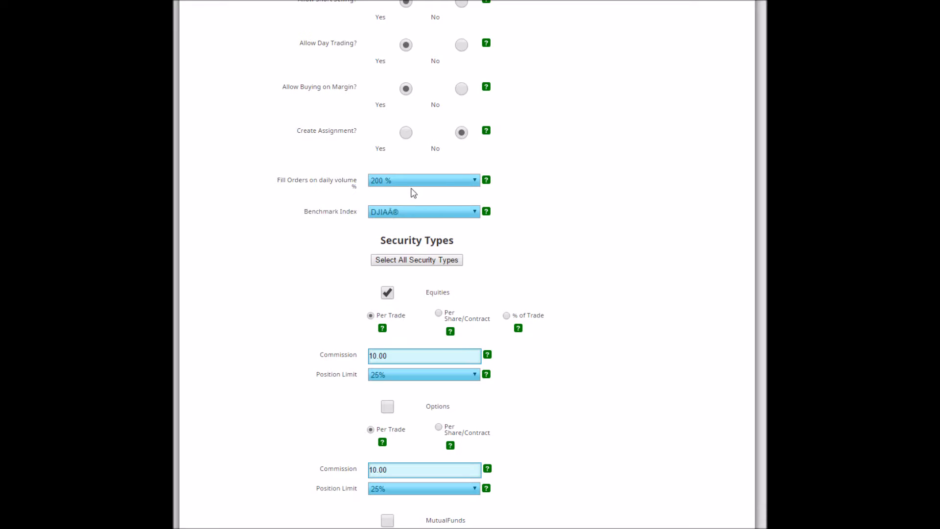
left_click(463, 182)
left_click(462, 181)
left_click(461, 182)
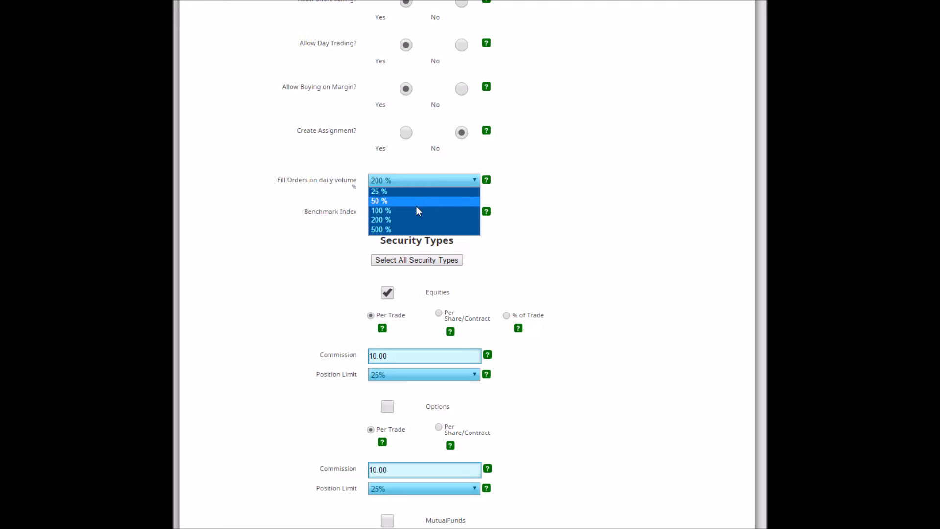
left_click(313, 224)
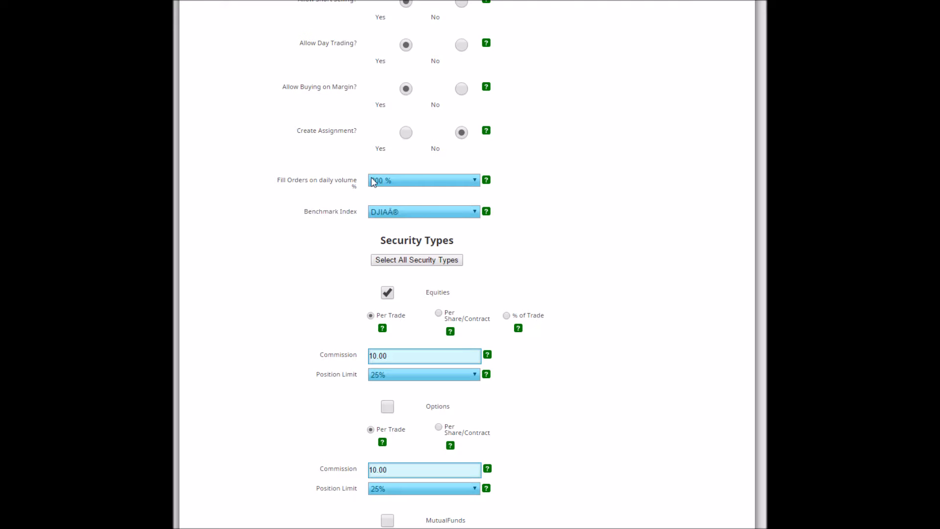
scroll(428, 189, "down", 1)
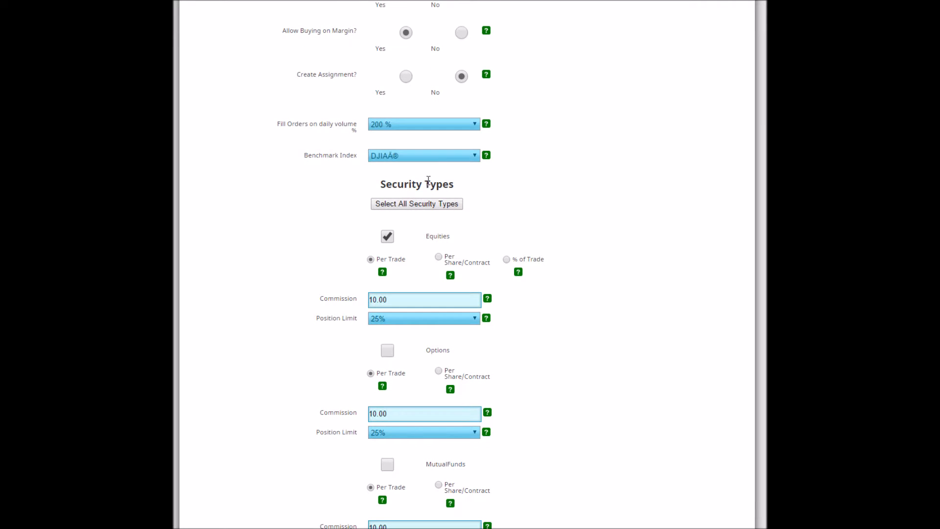
left_click(438, 157)
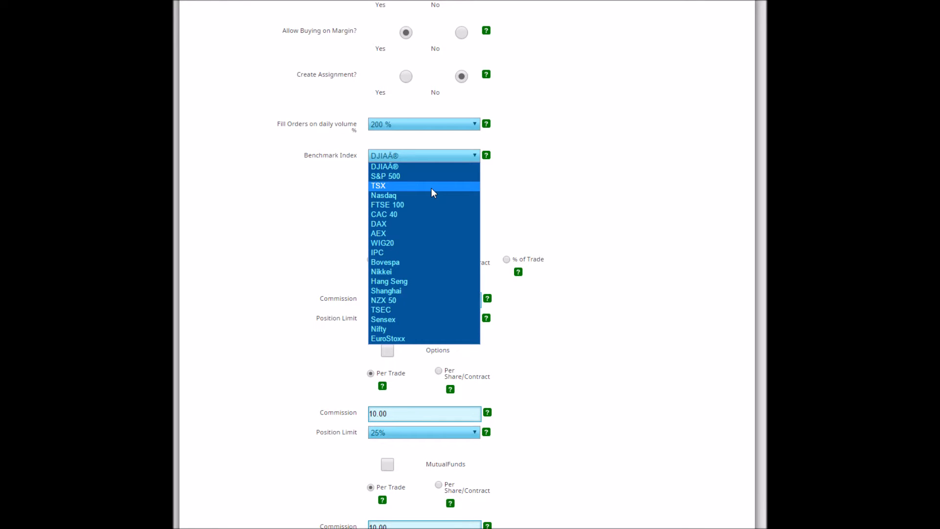
left_click(431, 157)
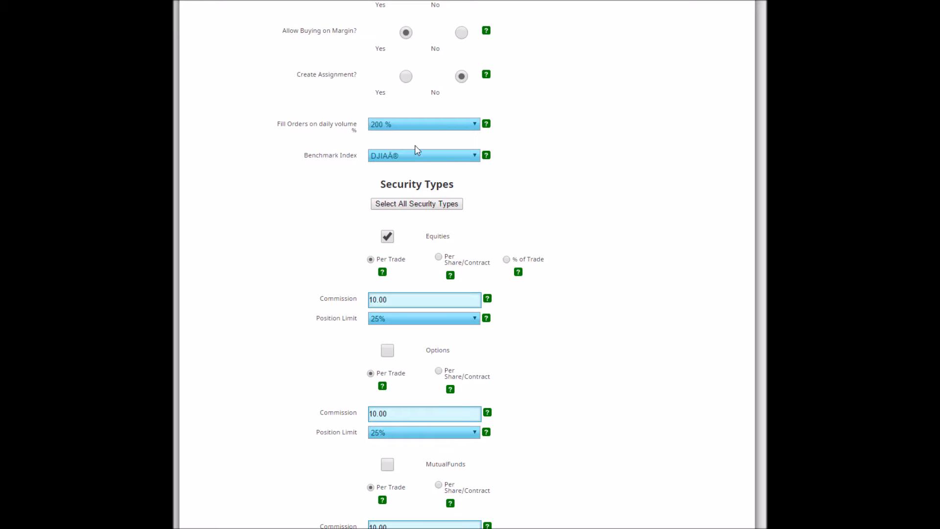
scroll(461, 160, "down", 2)
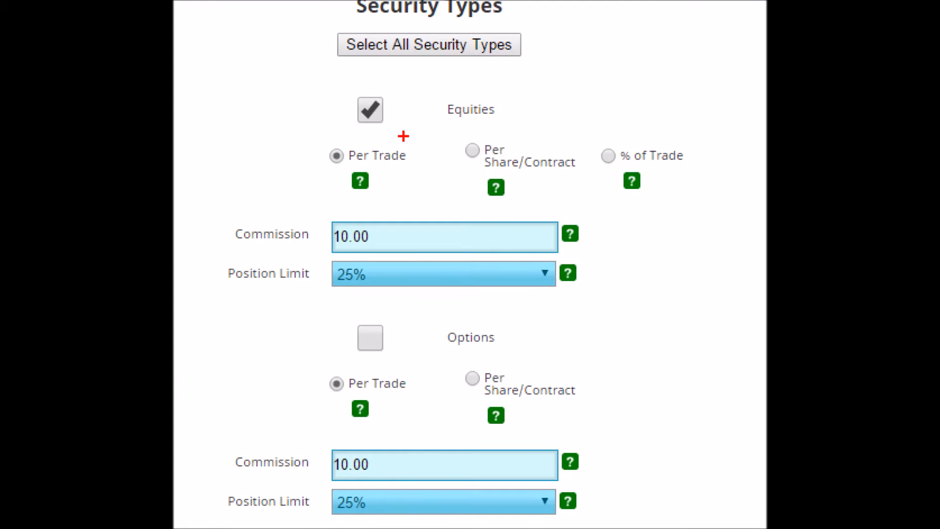
left_click_drag(304, 137, 442, 193)
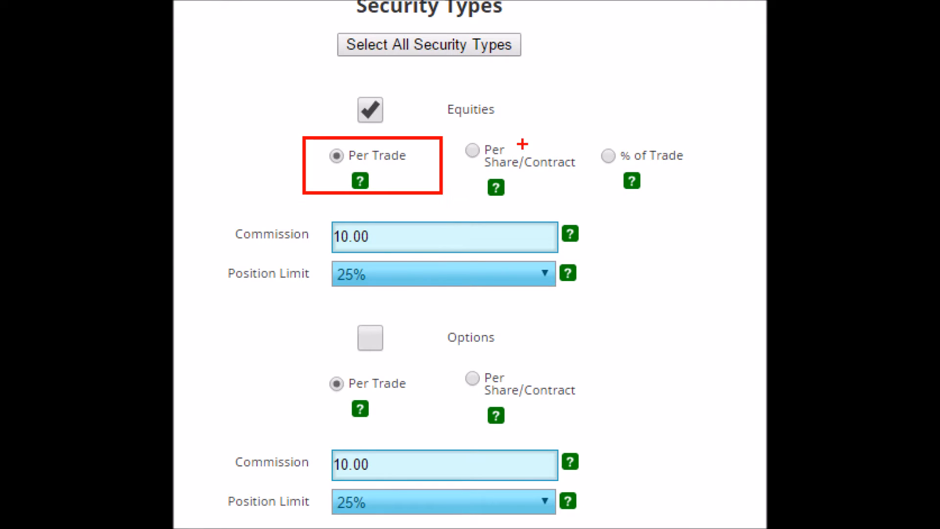
mouse_move(452, 134)
left_mouse_down()
mouse_move(631, 209)
mouse_move(579, 205)
left_mouse_up()
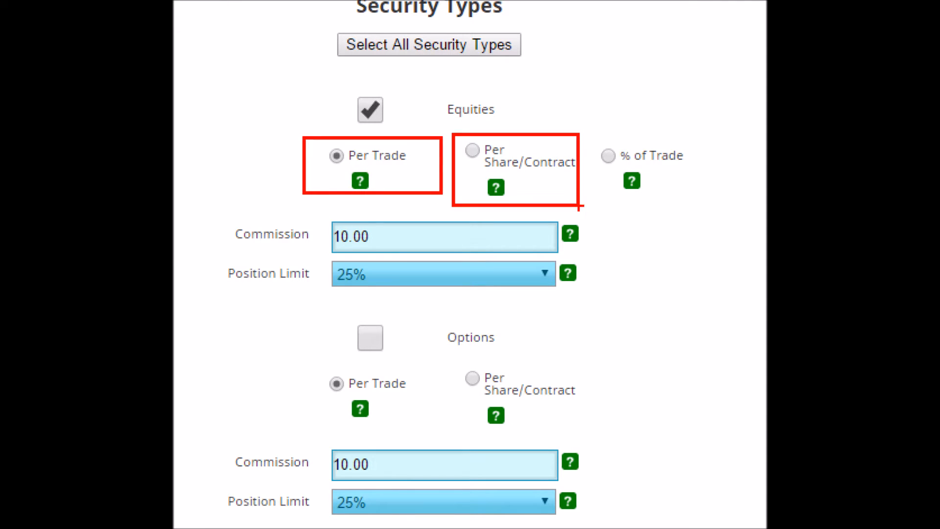
left_click_drag(584, 131, 698, 206)
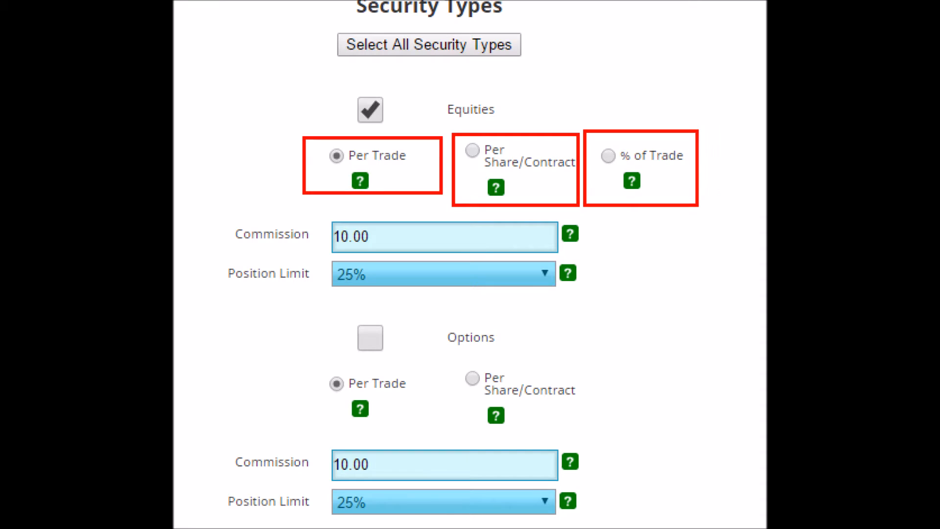
key("Escape")
left_click_drag(395, 186, 369, 182)
left_click(397, 189)
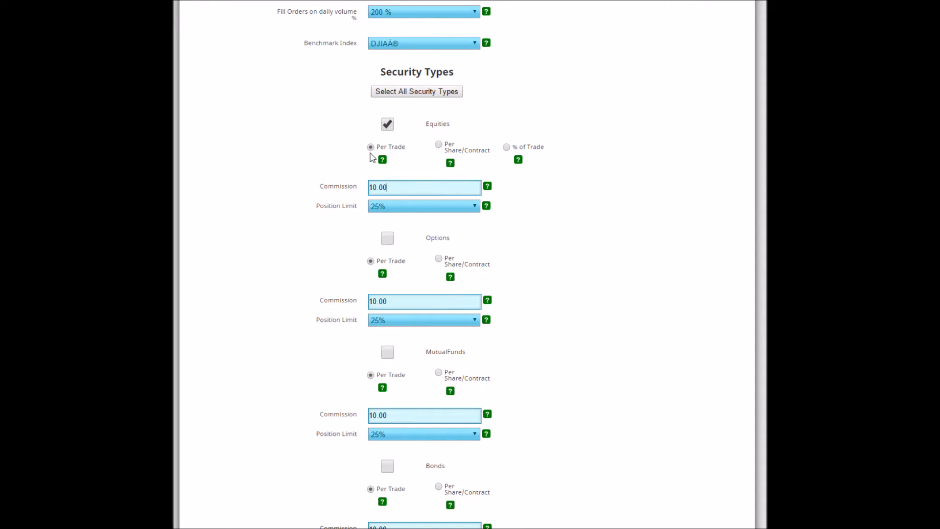
mouse_move(515, 158)
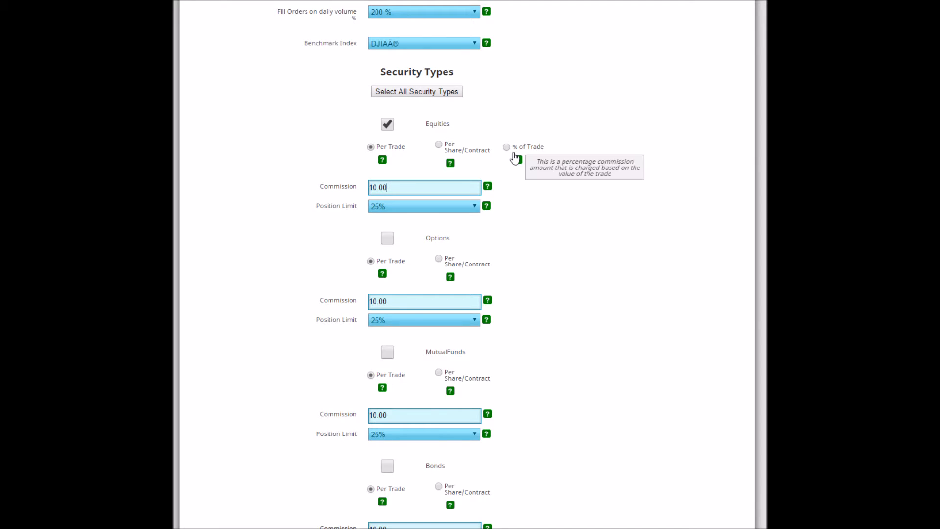
left_click(433, 207)
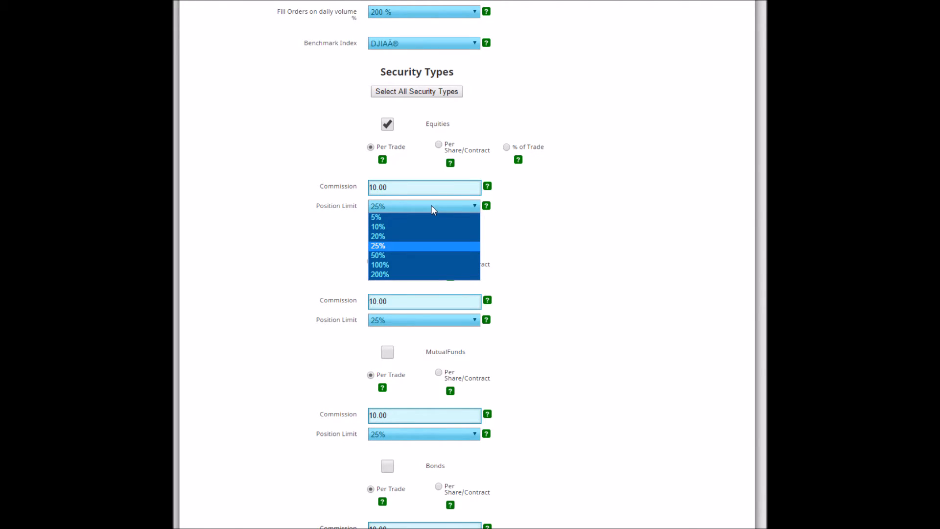
left_click(431, 206)
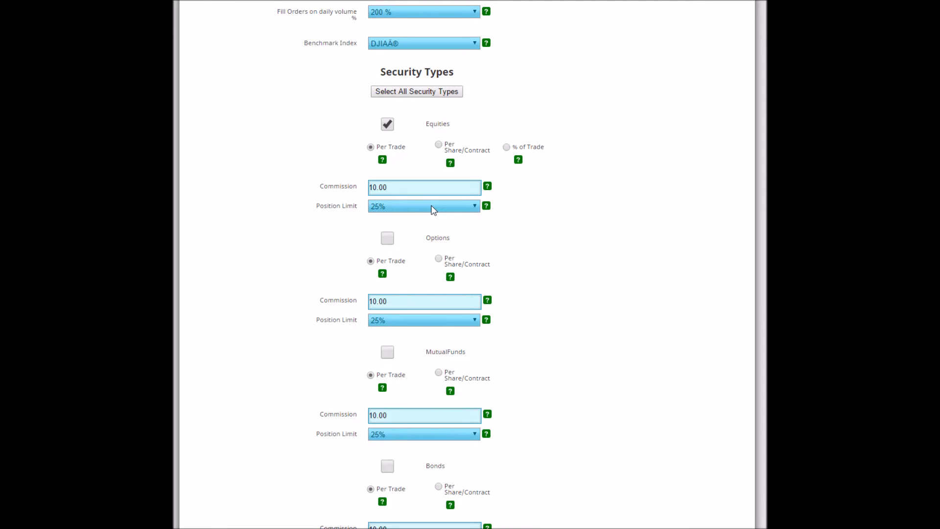
left_click(433, 209)
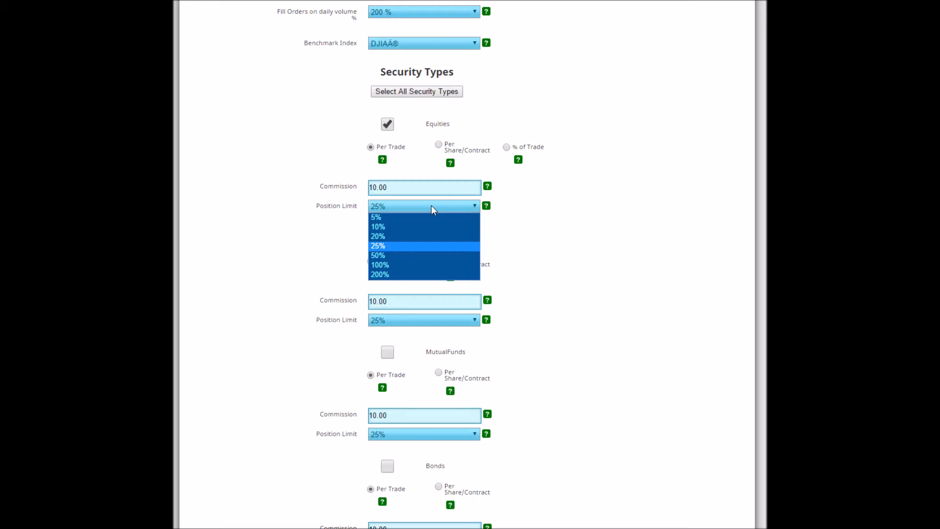
left_click(433, 209)
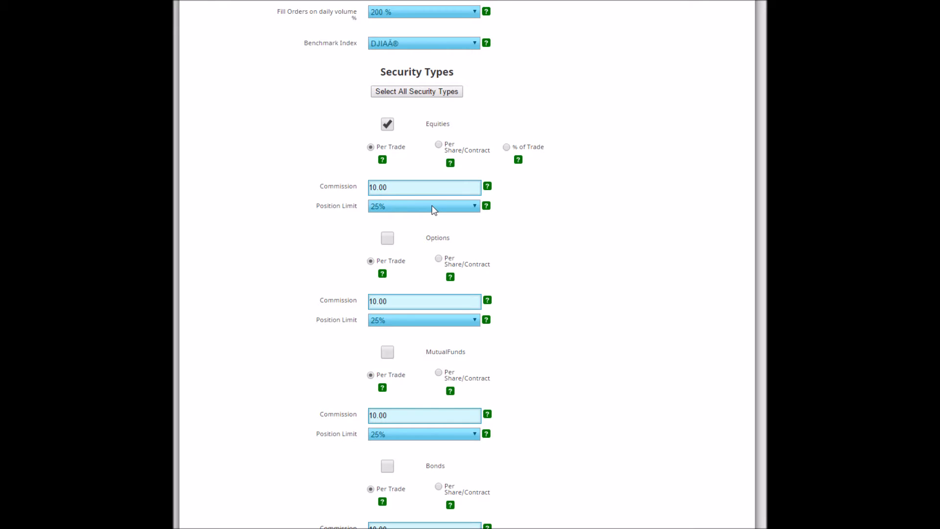
left_click(440, 208)
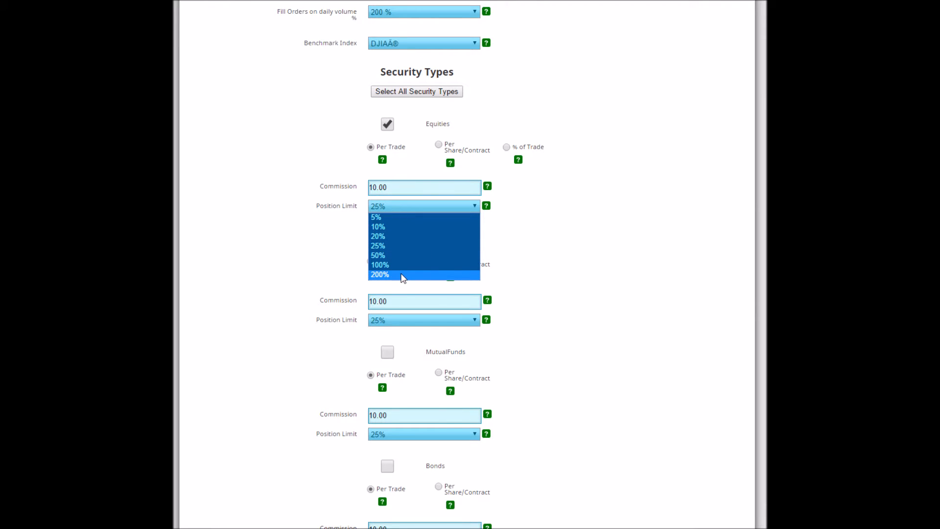
left_click(475, 245)
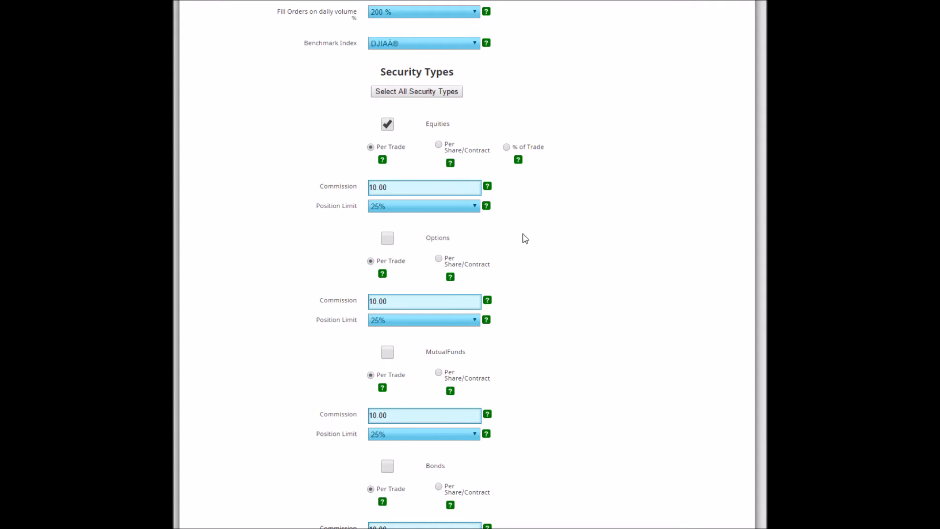
Allow Options and MutualFunds trading alongside equities
scroll(526, 239, "down", 1)
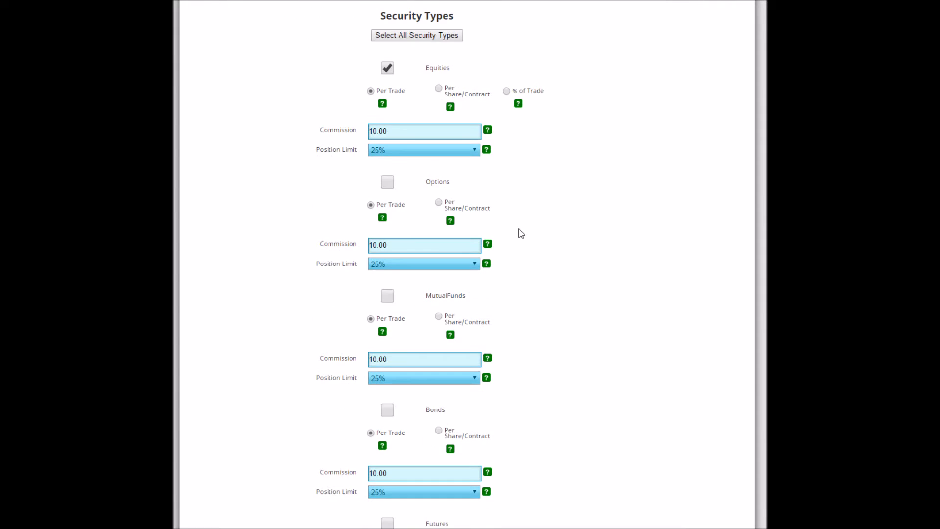
left_click(388, 183)
left_click(391, 301)
Enable trading on all exchanges with Select All Exchanges
scroll(370, 315, "down", 1)
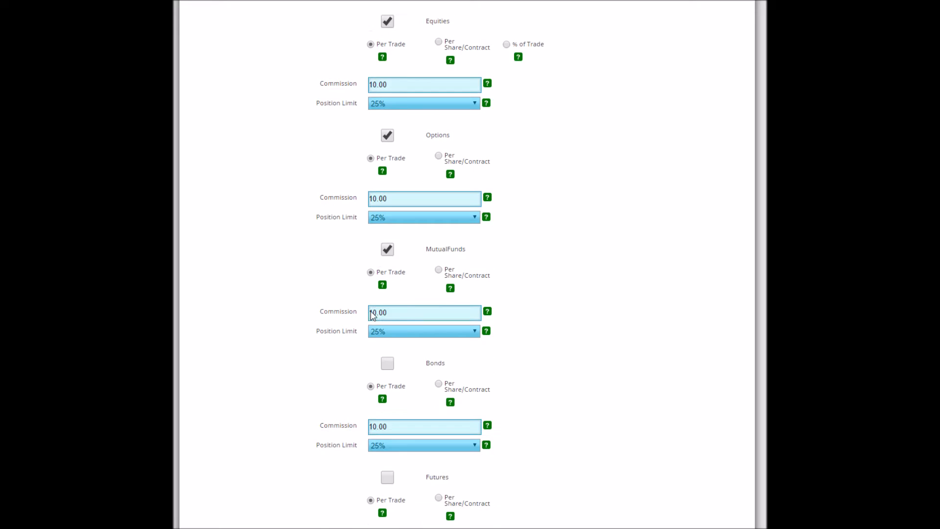
scroll(371, 315, "down", 11)
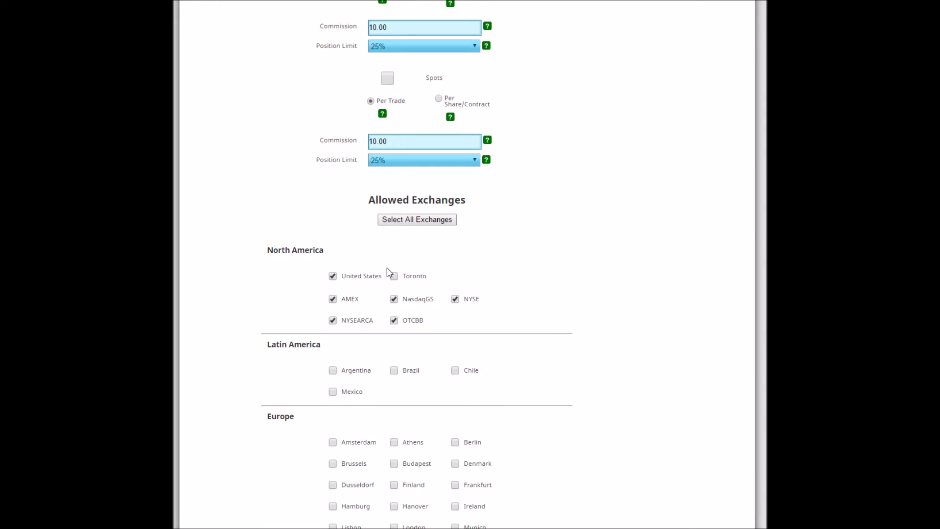
scroll(388, 269, "down", 3)
scroll(389, 269, "up", 3)
left_click(405, 220)
scroll(386, 268, "down", 2)
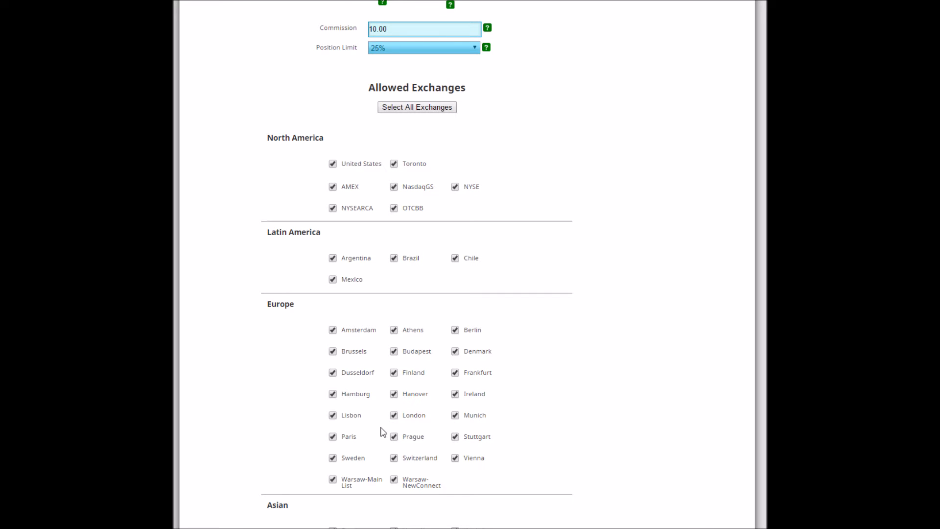
scroll(384, 429, "down", 3)
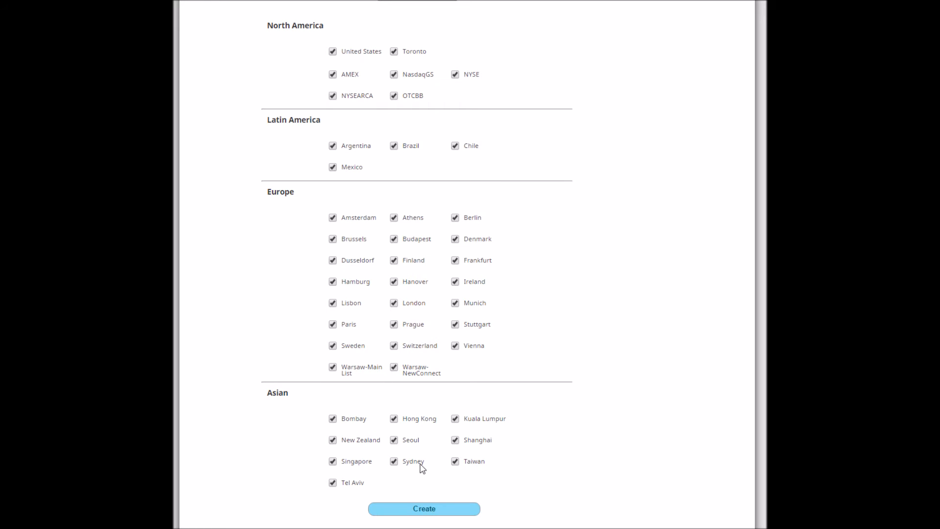
Scroll up and down through the challenge form to review all settings
scroll(420, 466, "up", 8)
scroll(422, 469, "up", 8)
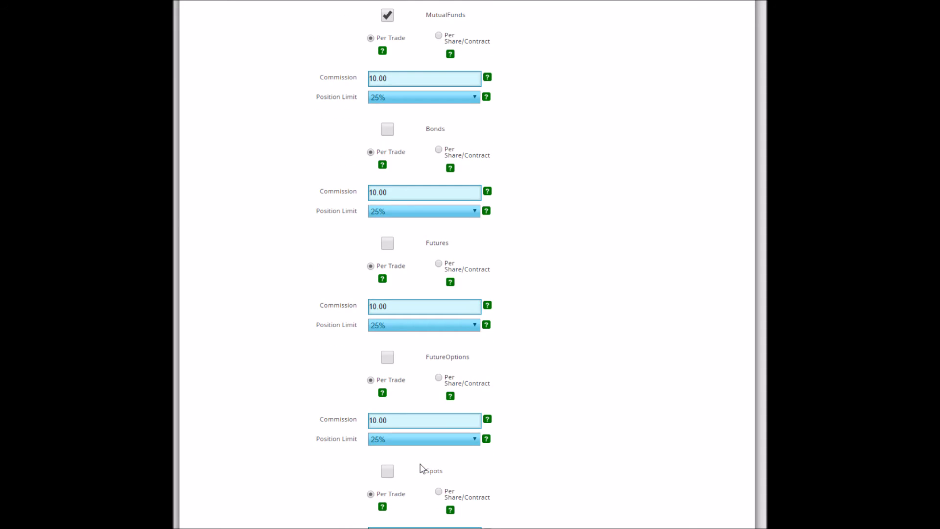
scroll(384, 338, "down", 9)
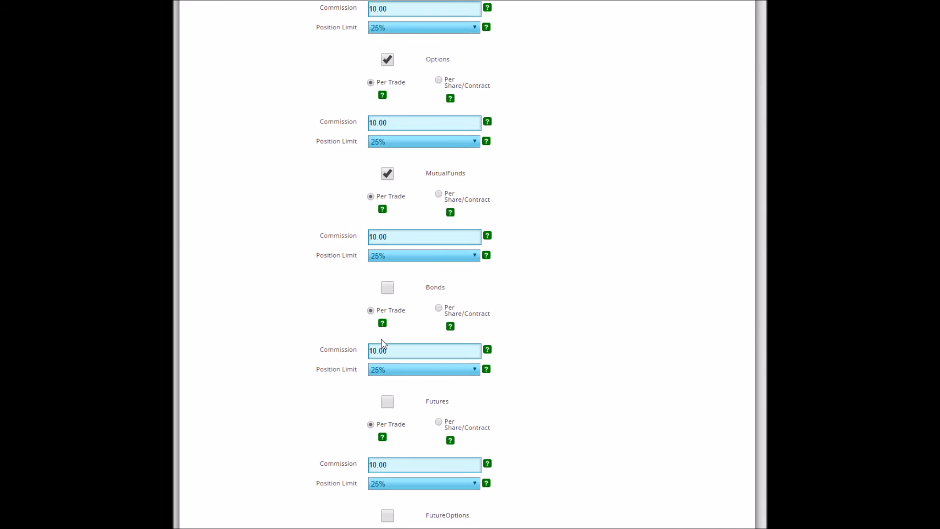
scroll(333, 404, "up", 20)
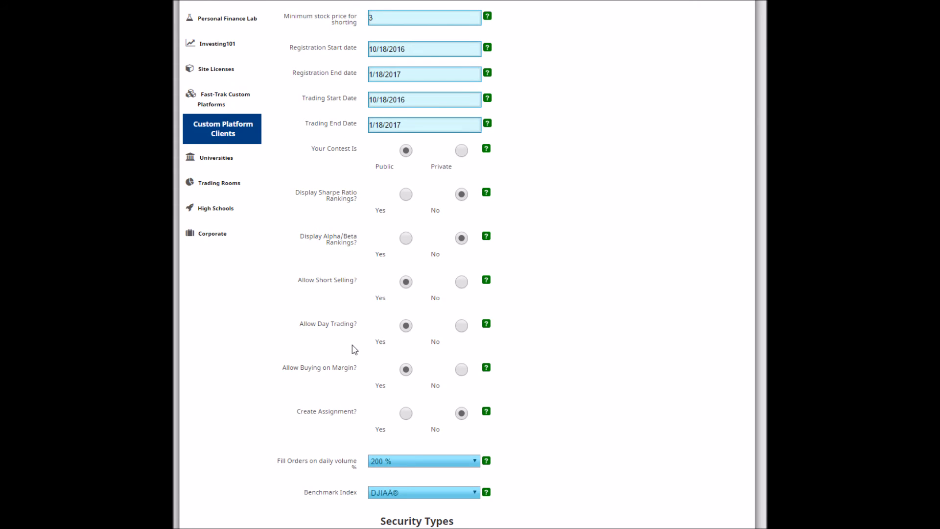
scroll(353, 349, "down", 5)
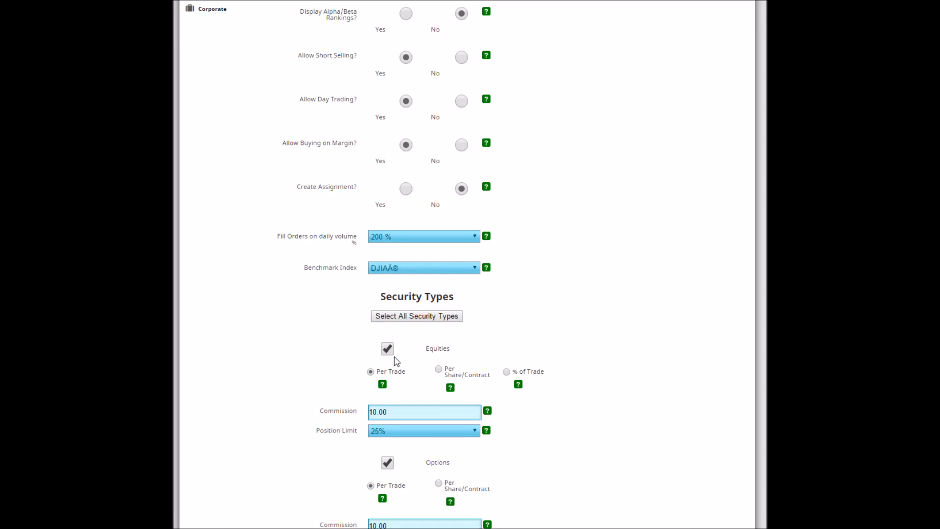
scroll(394, 358, "up", 4)
scroll(353, 371, "down", 7)
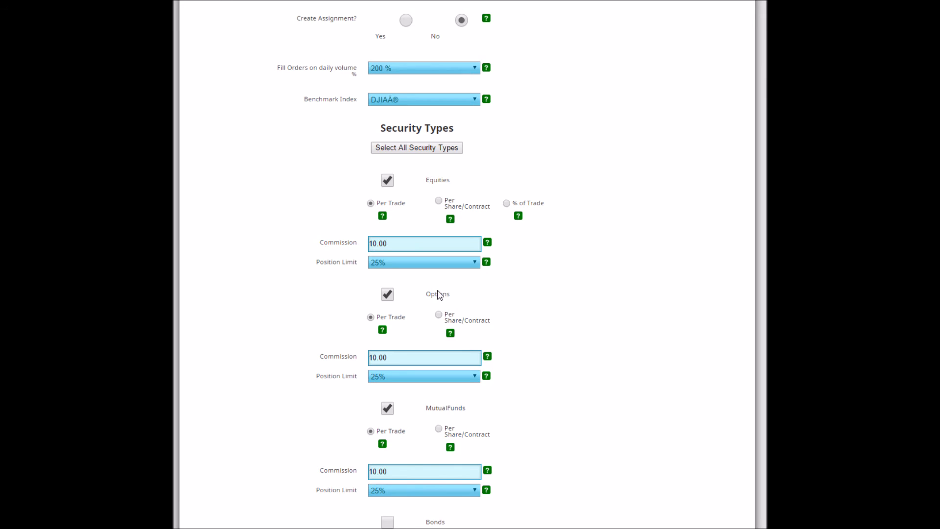
scroll(460, 402, "down", 4)
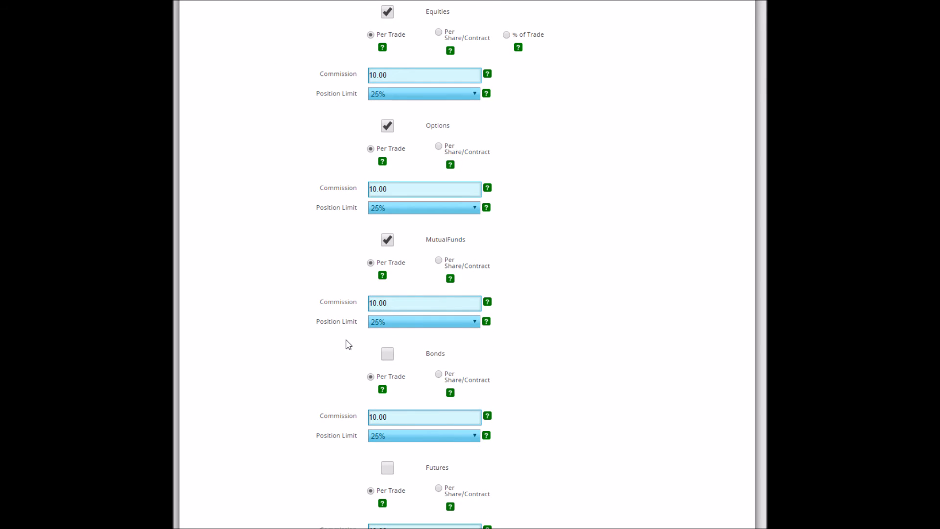
scroll(288, 405, "down", 6)
scroll(288, 405, "down", 17)
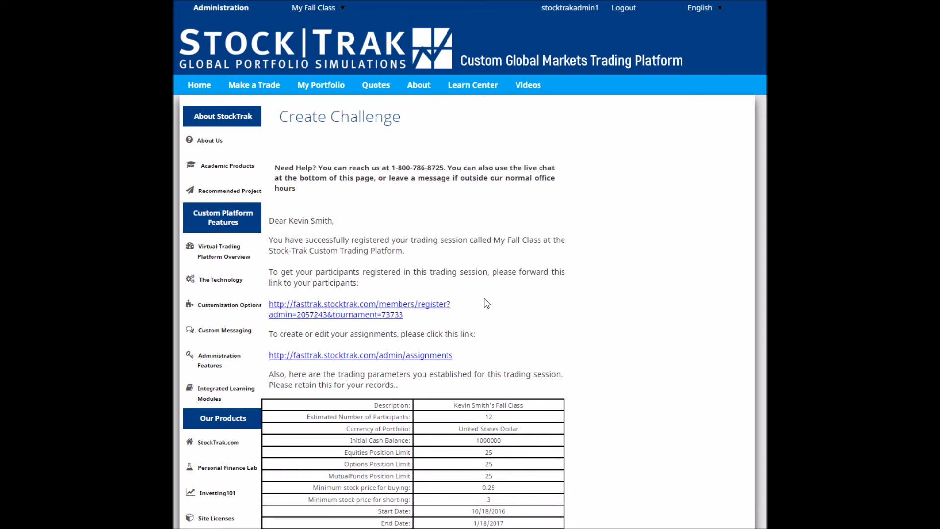
scroll(486, 303, "down", 5)
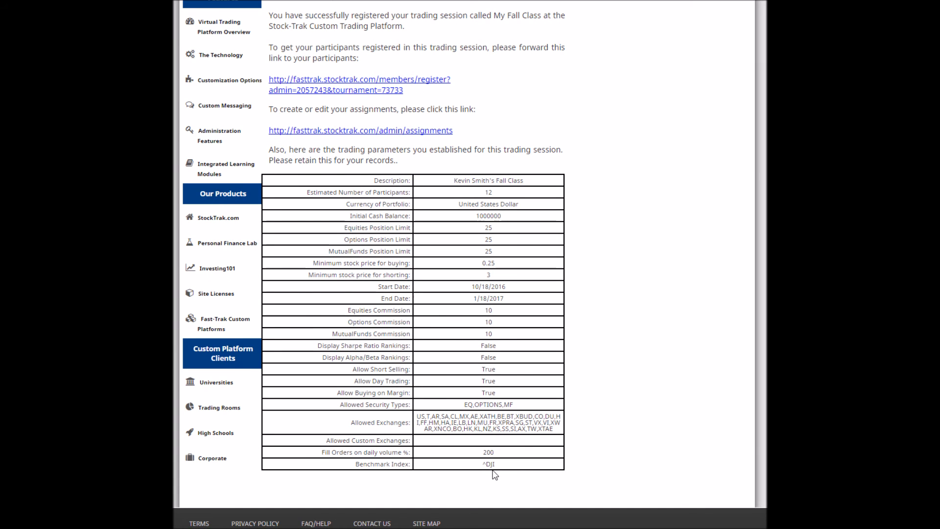
scroll(493, 471, "up", 5)
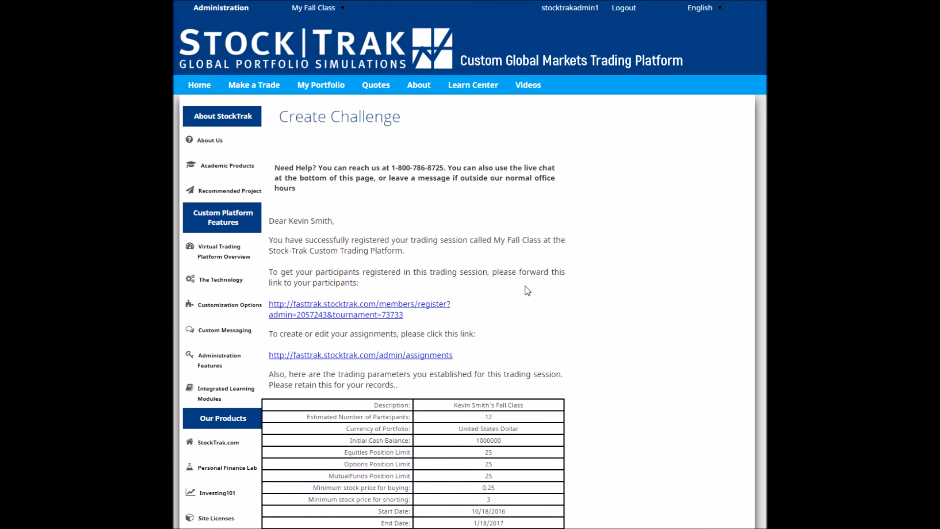
Highlight the participant registration details on the confirmation page and show the Administration options
left_click(275, 302)
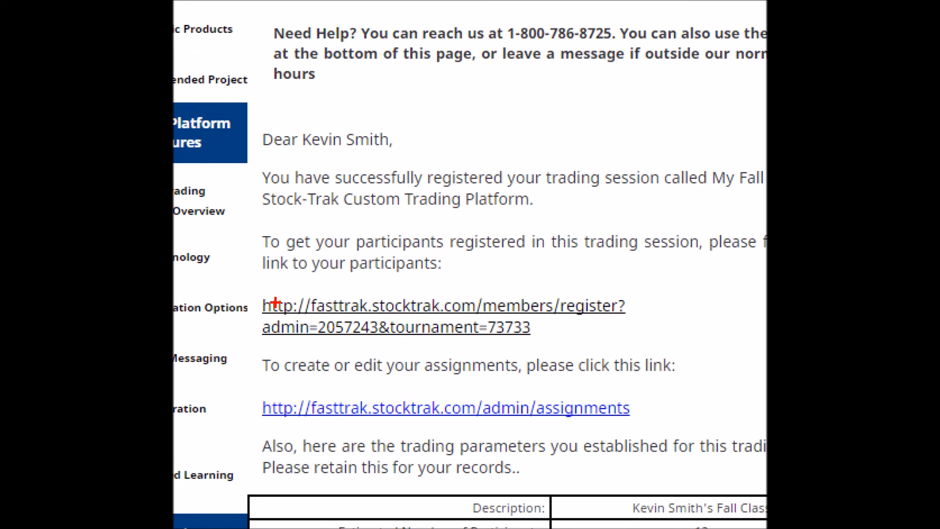
mouse_move(254, 287)
left_mouse_down()
mouse_move(767, 341)
mouse_move(672, 337)
mouse_move(643, 349)
left_mouse_up()
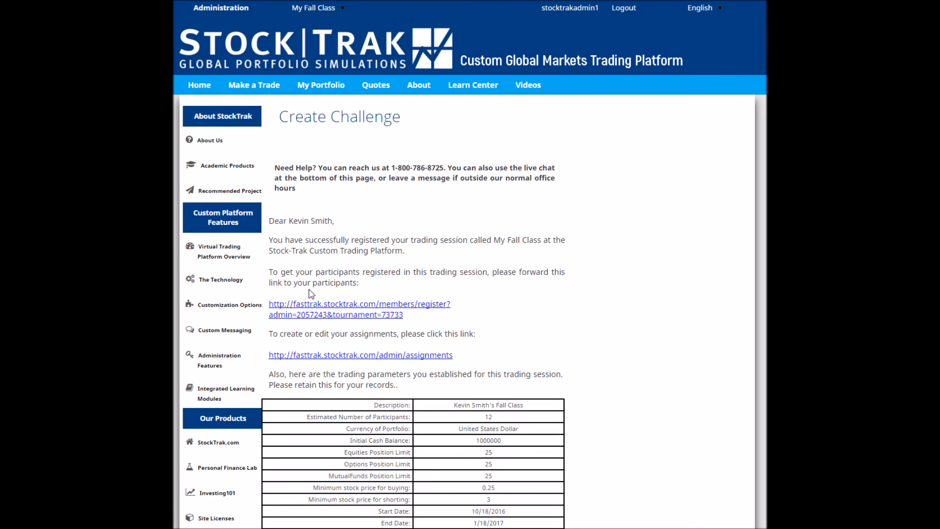
left_click(223, 9)
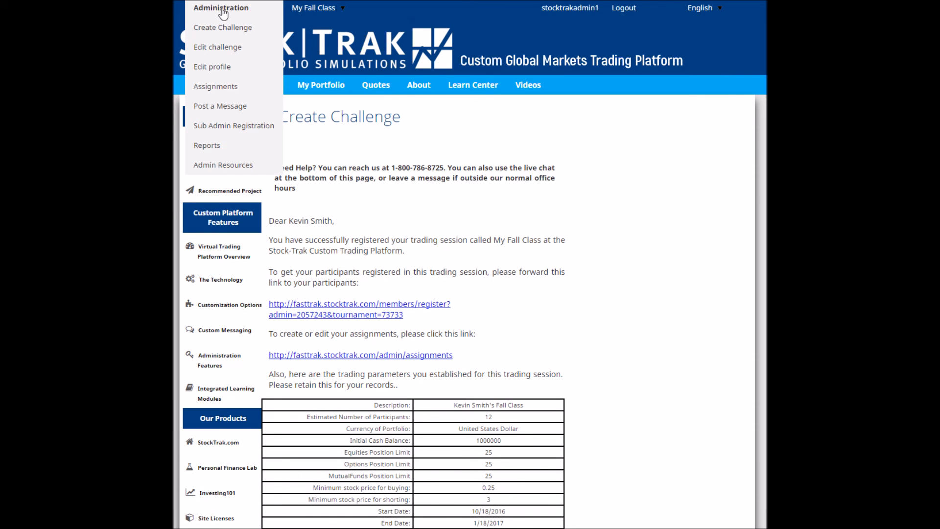